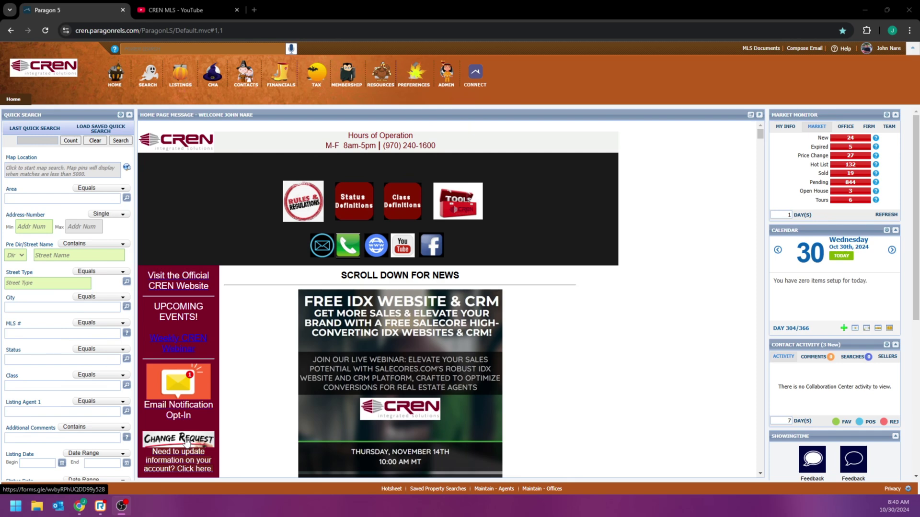
pyautogui.click(175, 407)
pyautogui.click(134, 189)
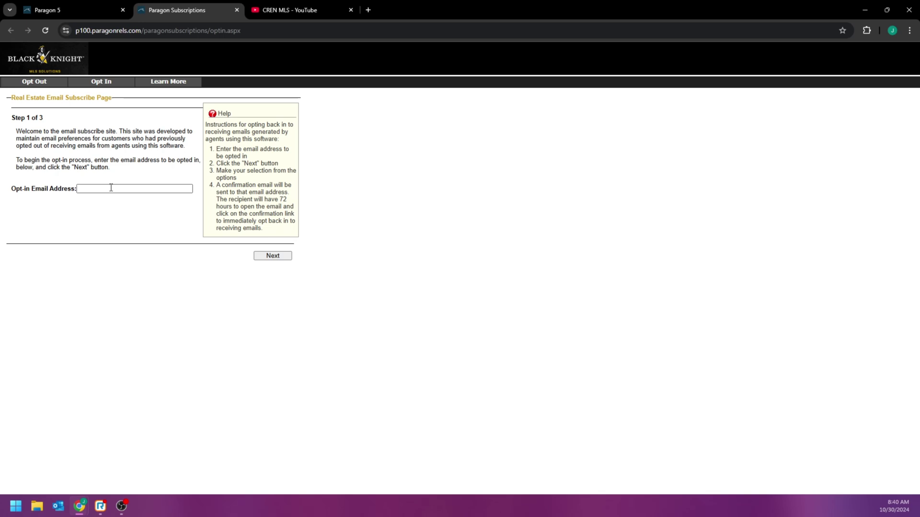
pyautogui.click(111, 188)
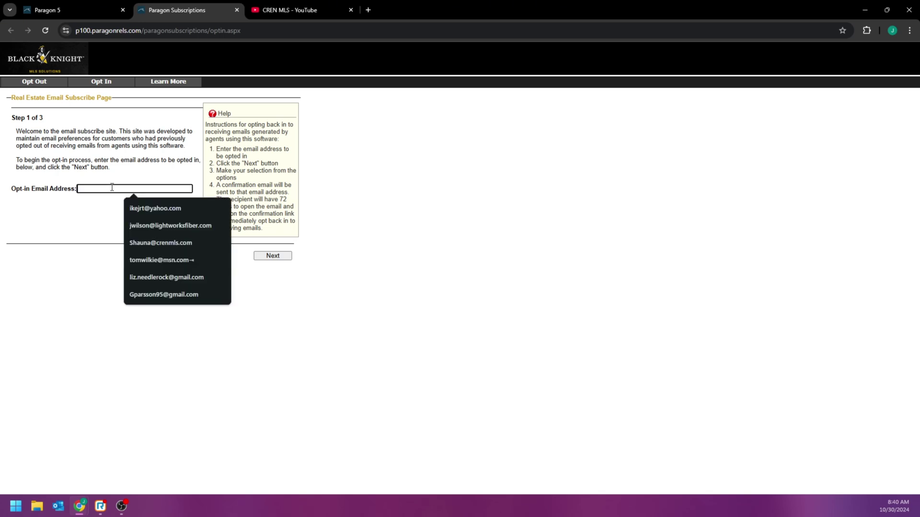
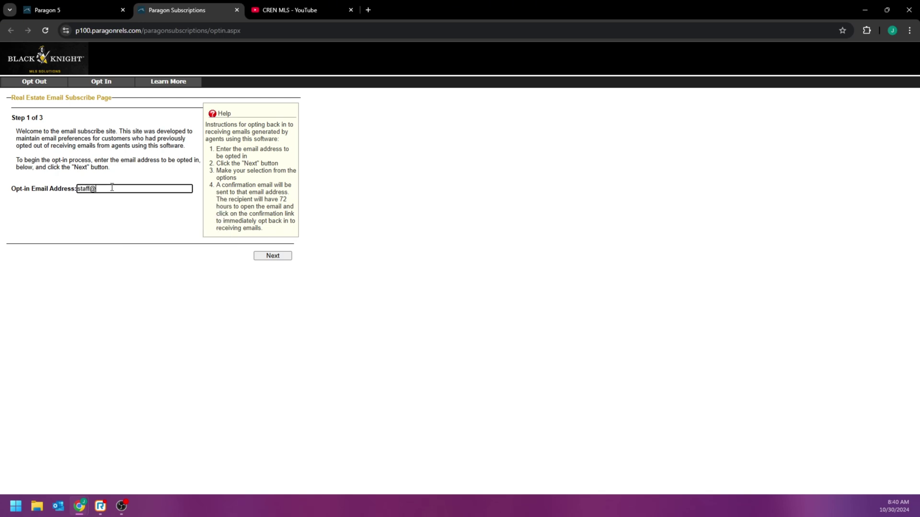
# - Submit the address and choose 'Opt-in to receive emails from any agent' to reach Step 3
pyautogui.click(273, 256)
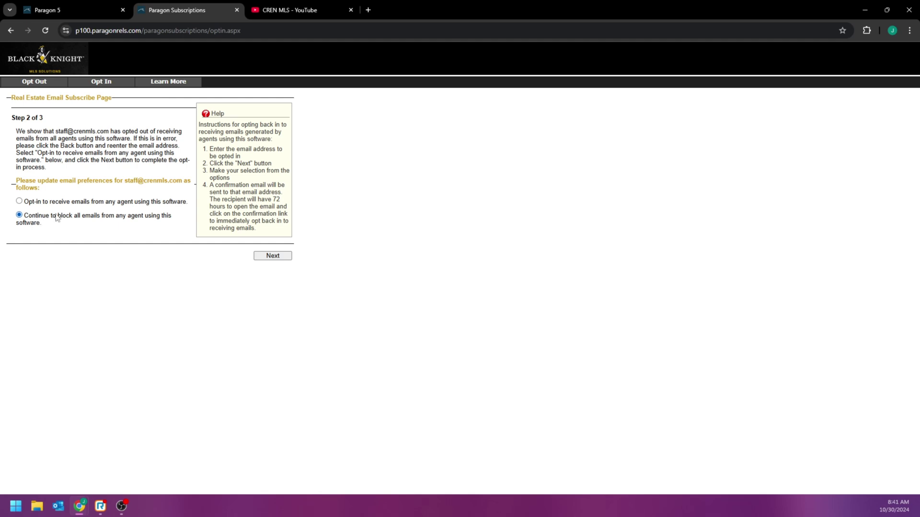
pyautogui.click(59, 203)
pyautogui.click(272, 256)
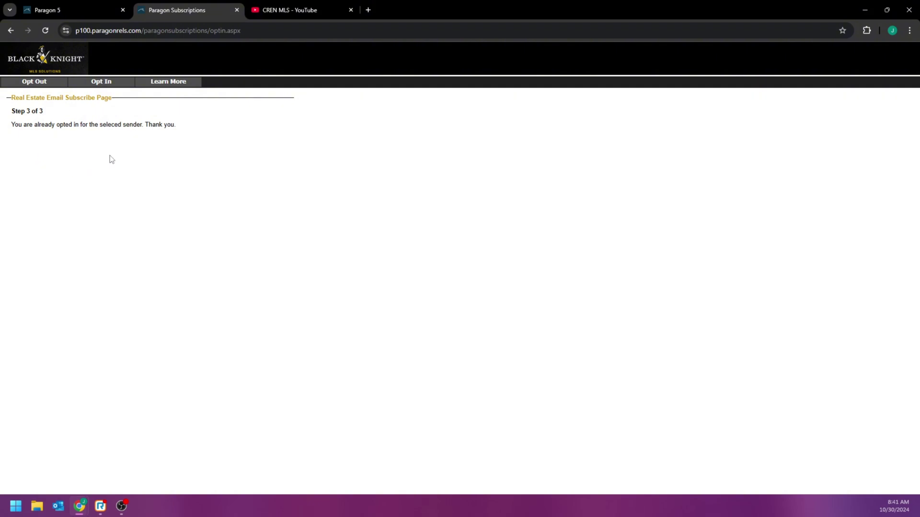
# - Switch to the Paragon 5 browser tab, leaving the opt-in confirmation open
pyautogui.click(94, 6)
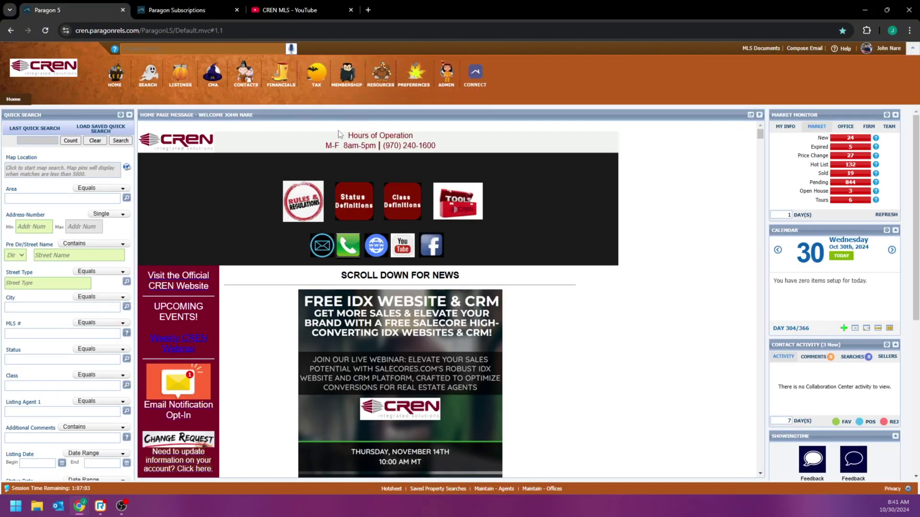